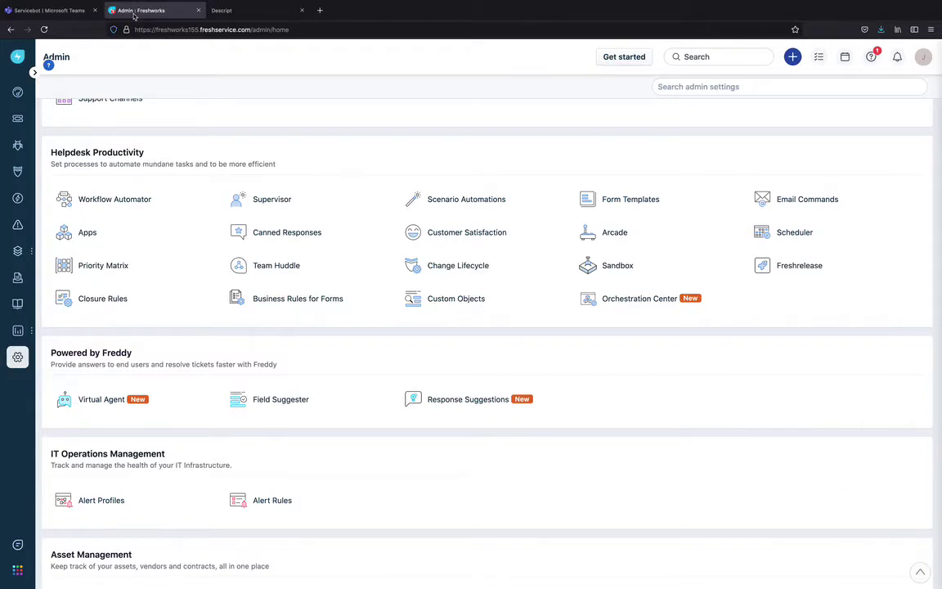
Go to the Virtual Agent settings and begin installing the Microsoft Teams channel.
click(923, 58)
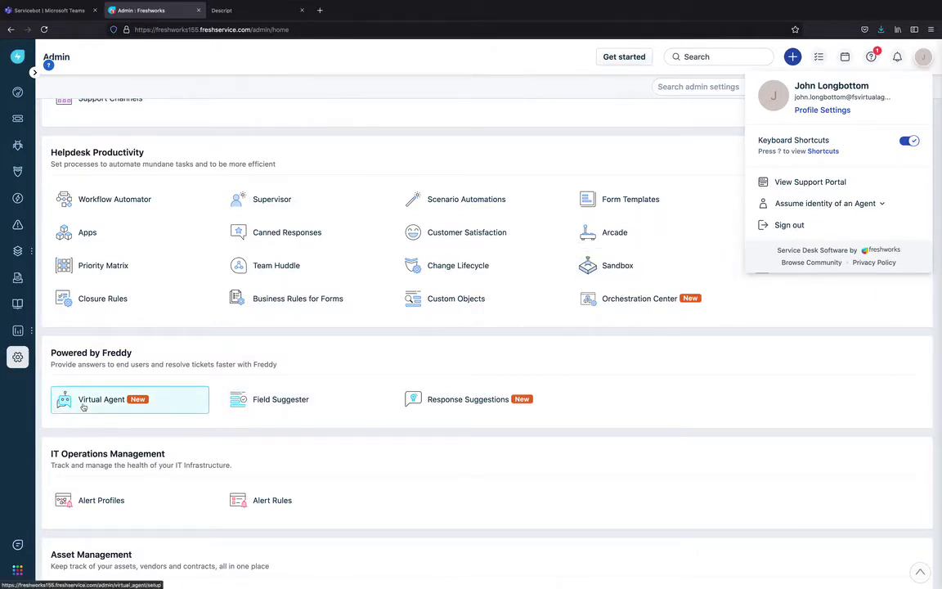
click(82, 407)
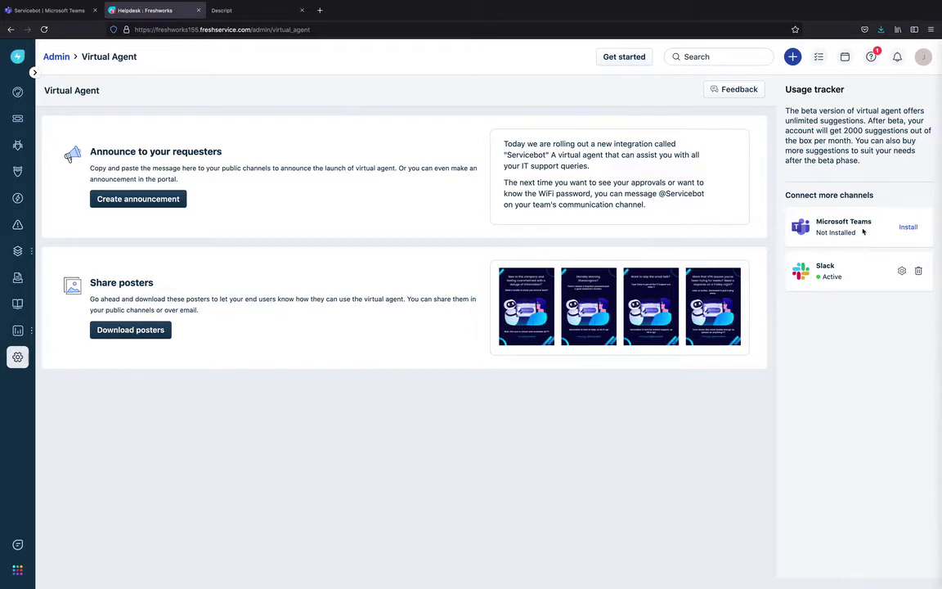
click(907, 229)
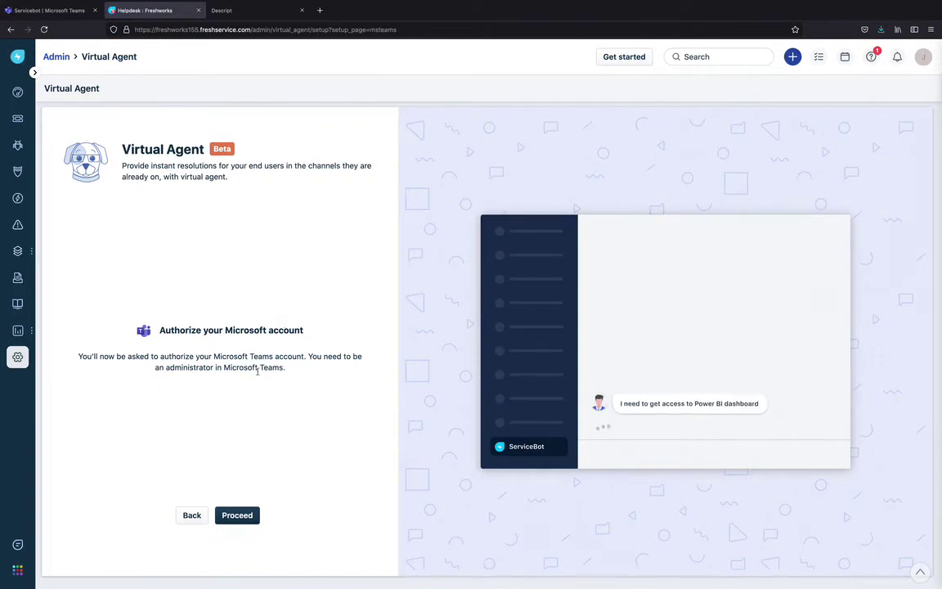
Authorize the Teams connection by signing in with the Microsoft administrator account.
click(250, 517)
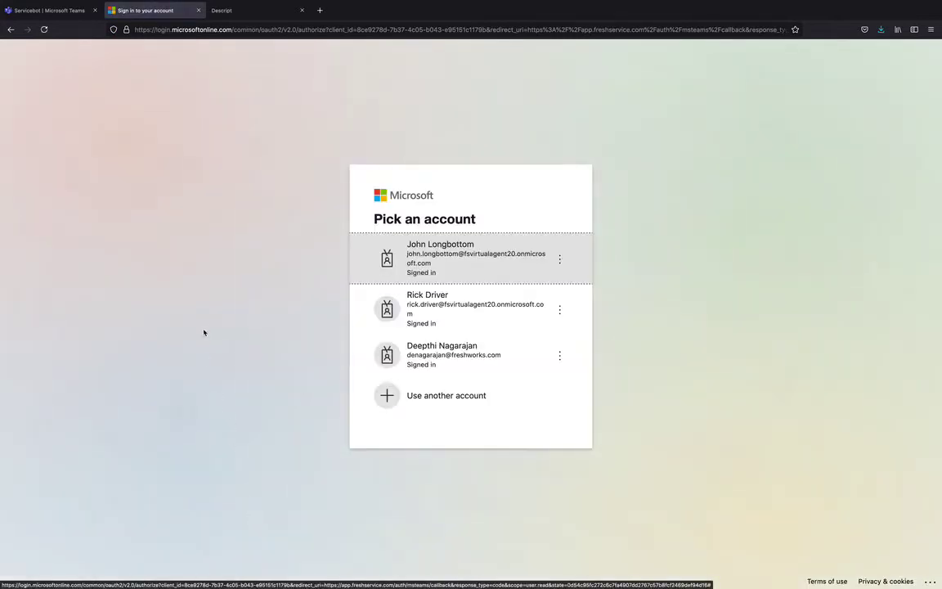
click(474, 262)
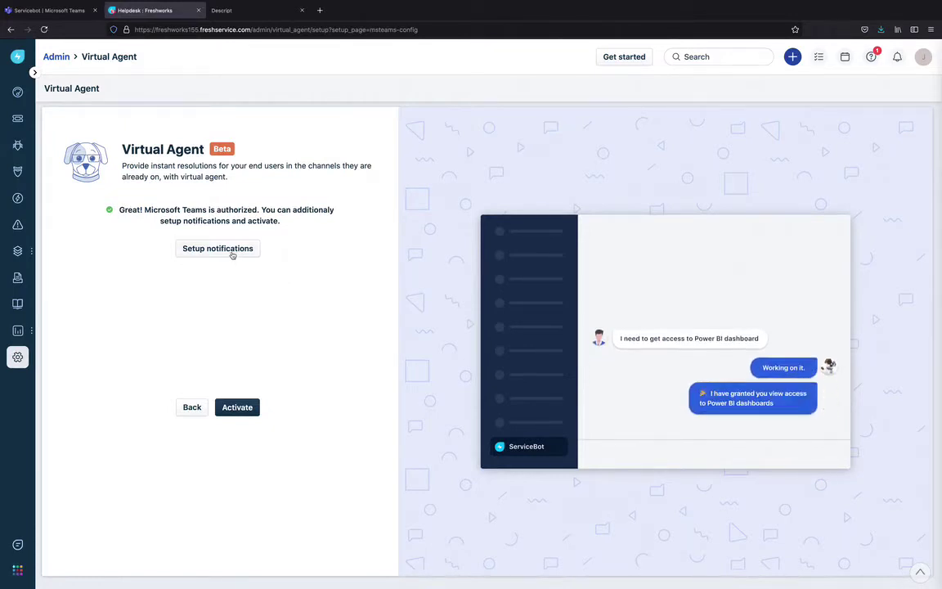
Review the agent and requester notification settings for Teams, then activate the Virtual Agent.
click(233, 252)
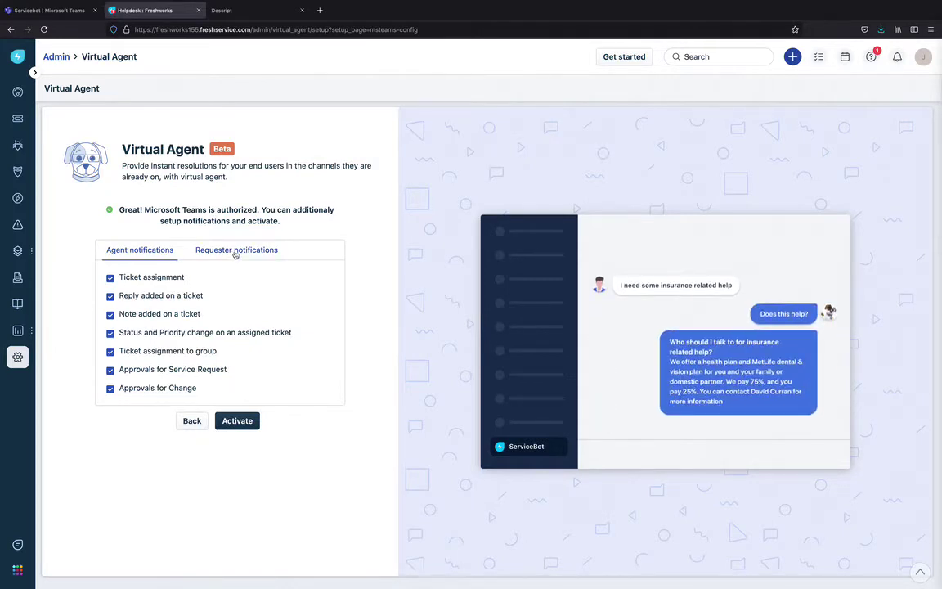
click(235, 251)
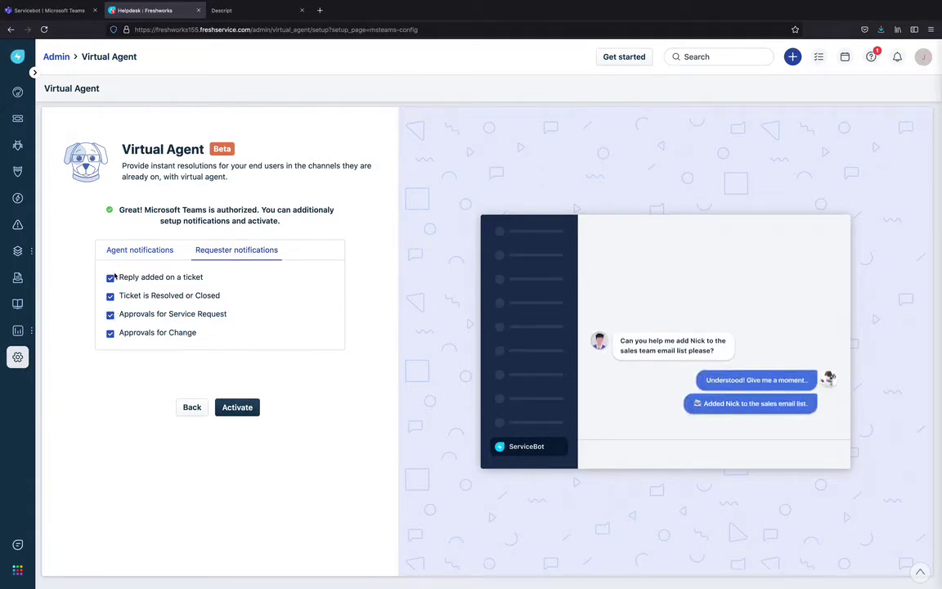
click(132, 252)
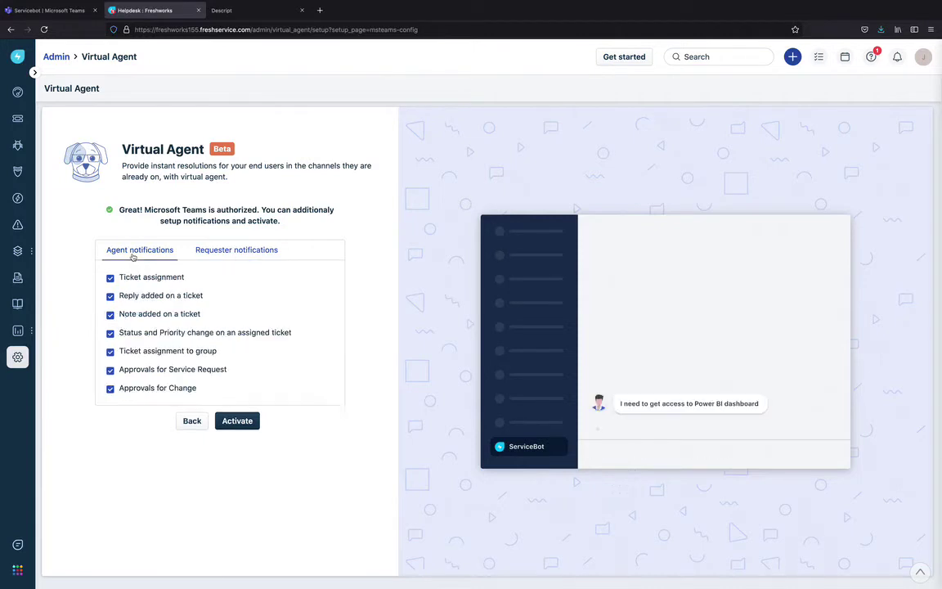
click(237, 421)
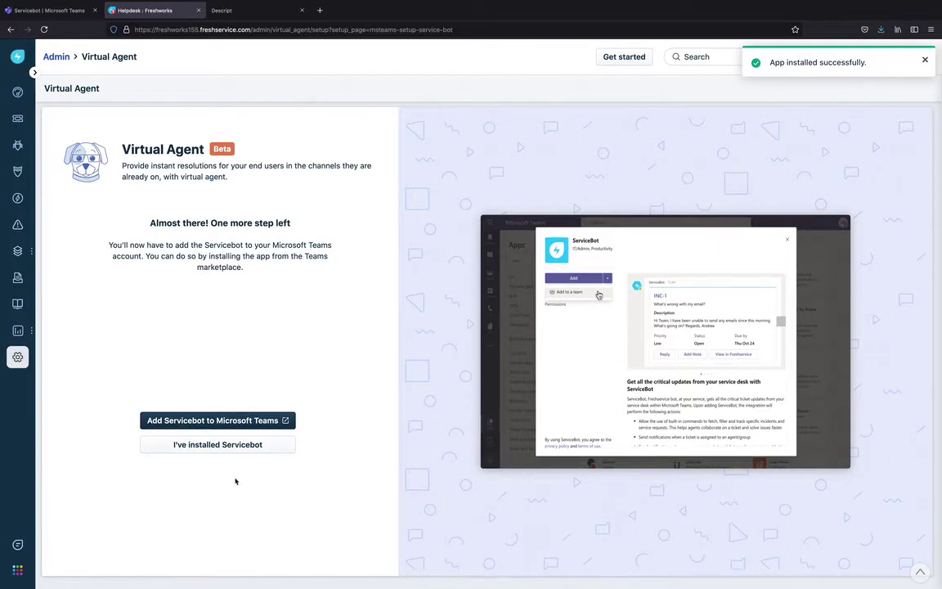
Confirm Servicebot is installed so Teams becomes active, then go to the Servicebot chat.
click(218, 444)
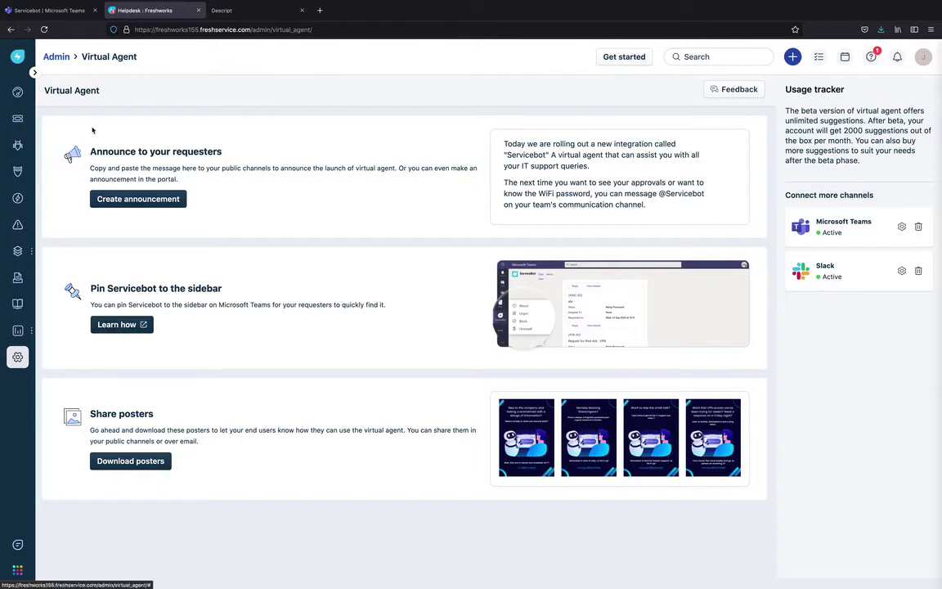
click(59, 17)
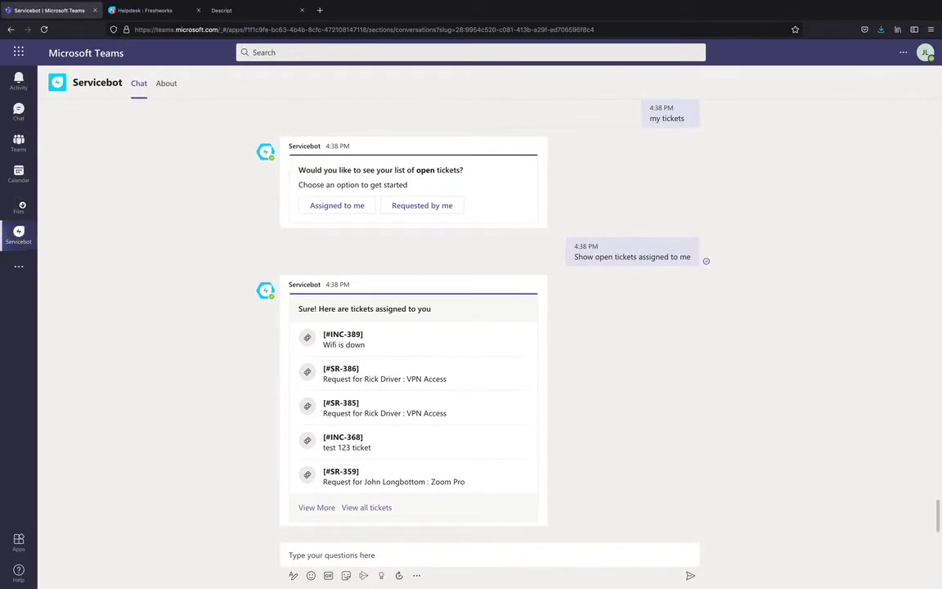
Send 'my tickets', list tickets assigned to me, and open INC-389 Wifi is down.
click(926, 52)
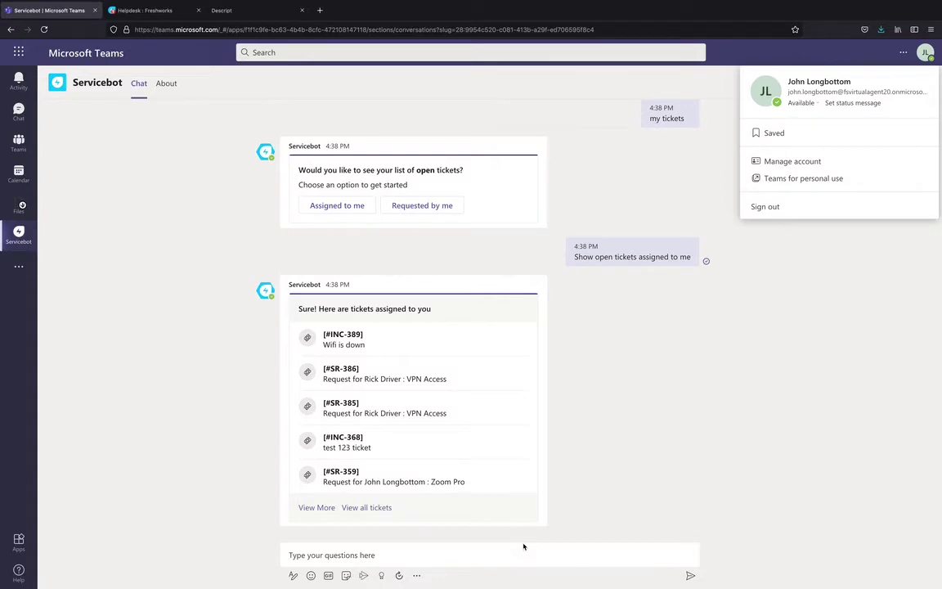
click(497, 554)
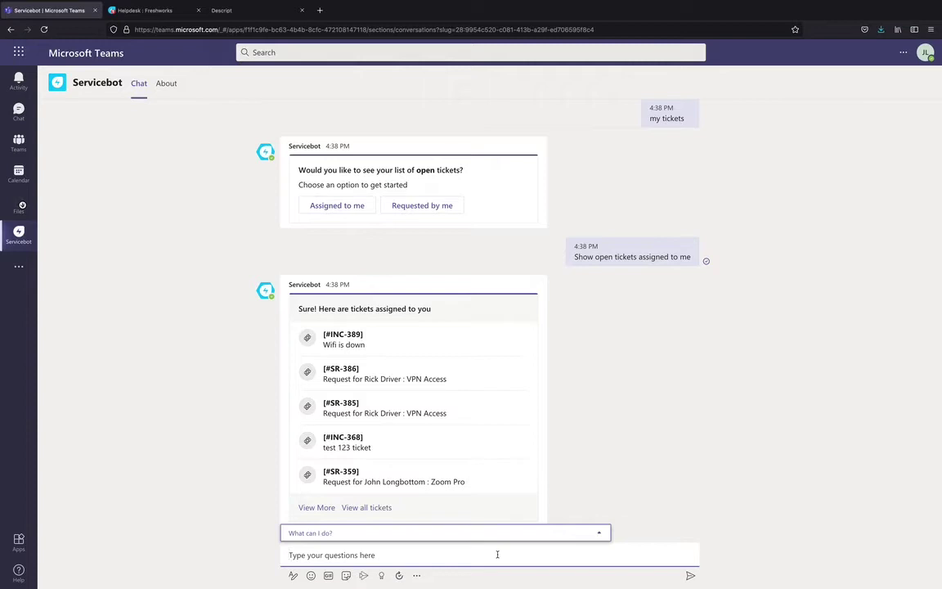
text(my)
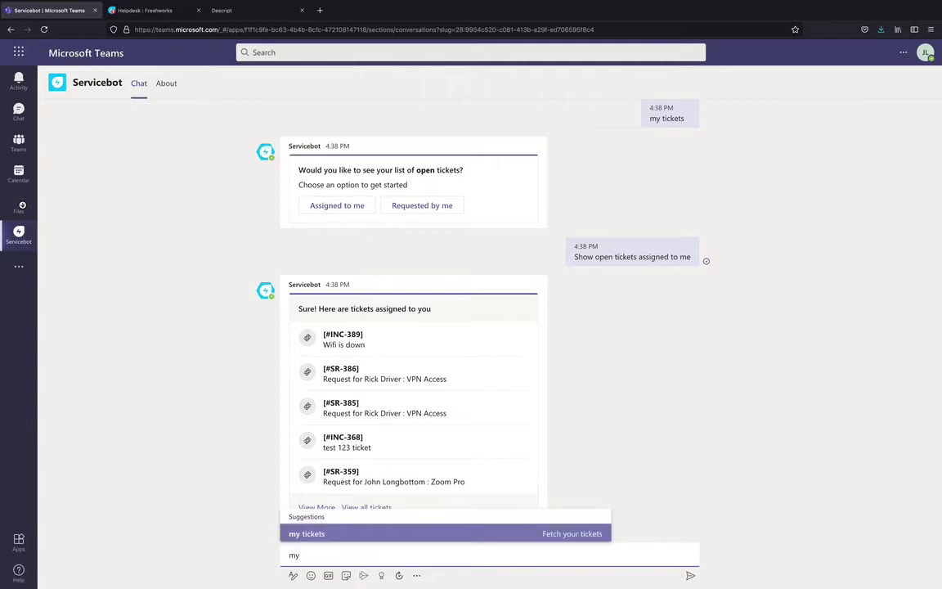
text( tickets)
key(Escape)
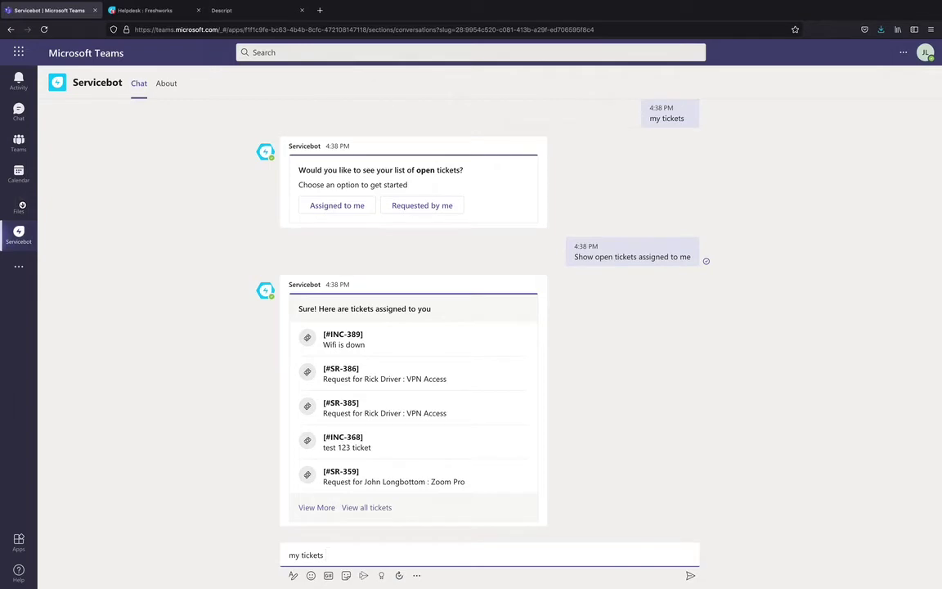
click(691, 576)
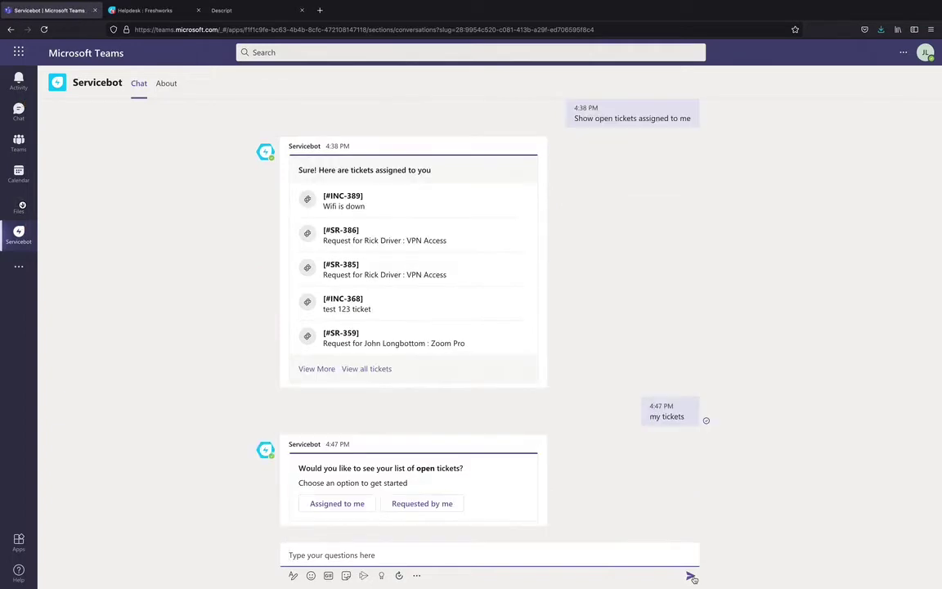
click(337, 503)
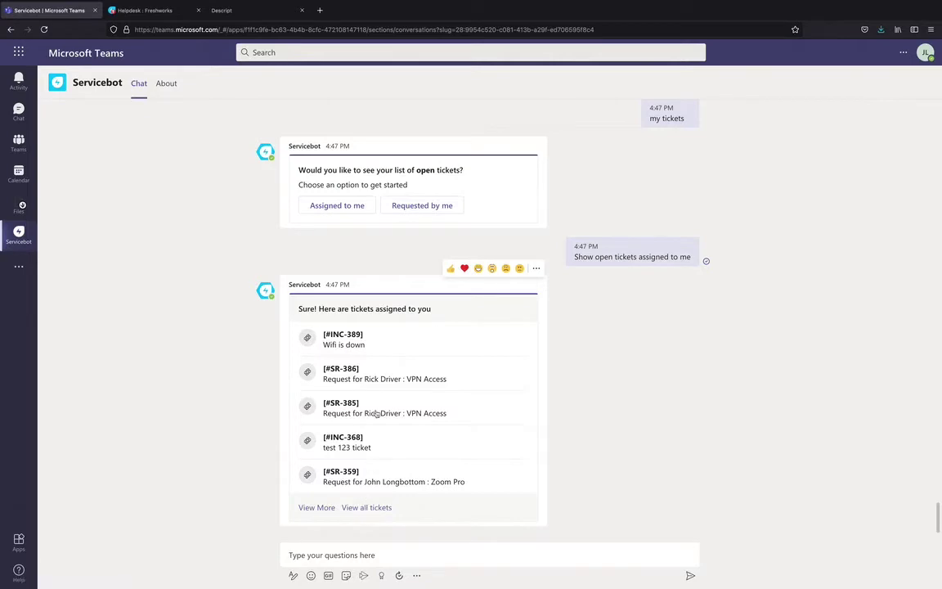
click(372, 342)
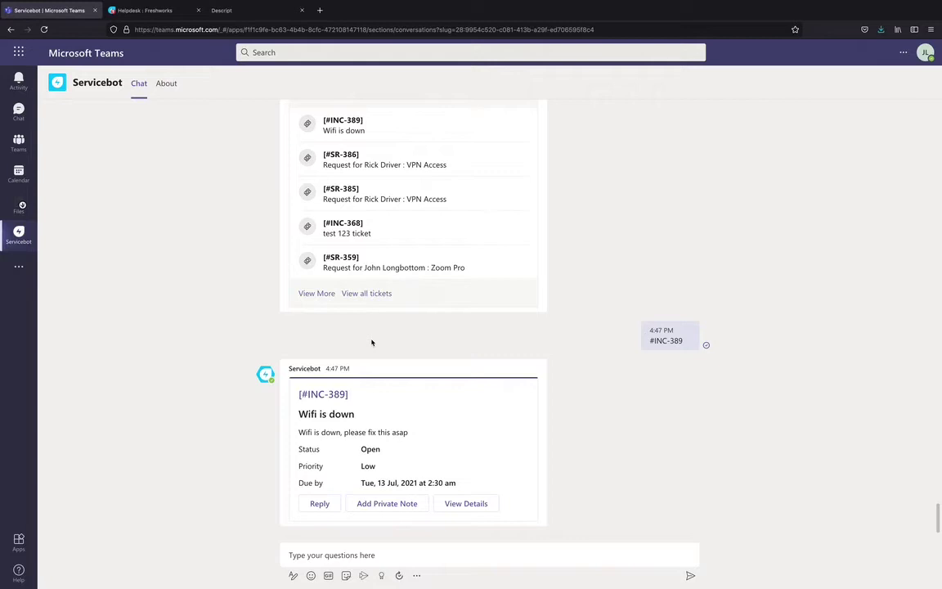
Send 'my approvals' to list the requests awaiting your approval.
click(343, 556)
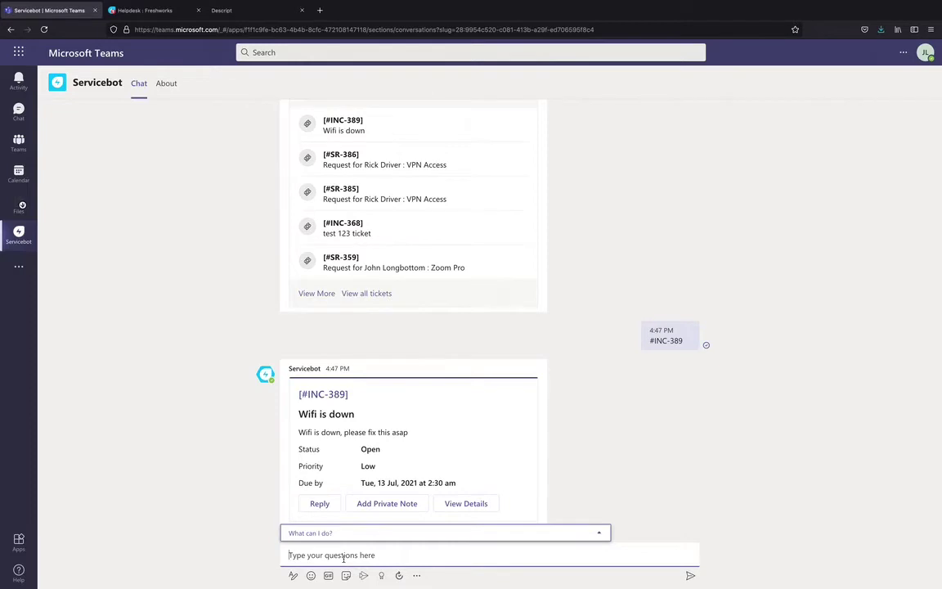
text(my approvals)
key(Return)
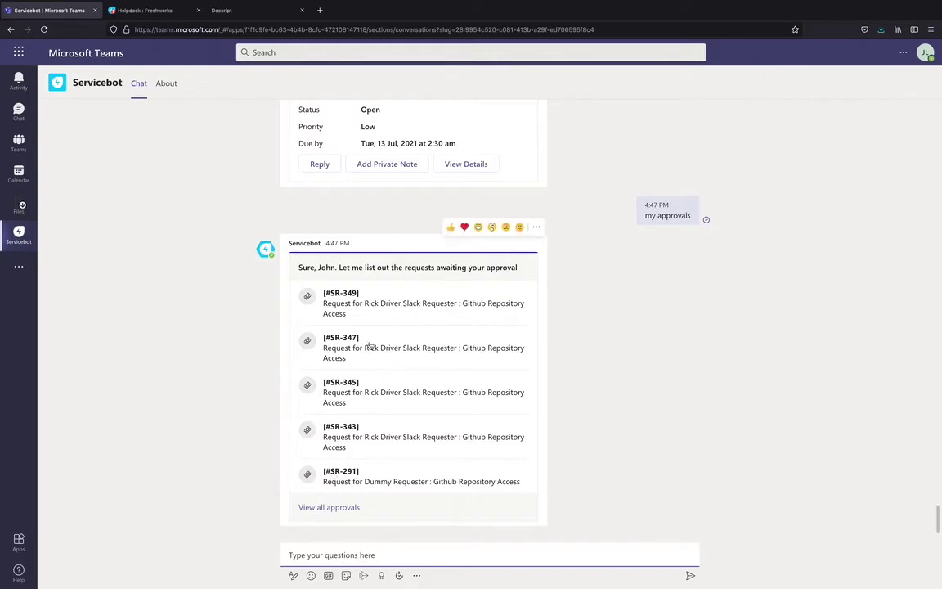
Approve request SR-349 in Servicebot with the comment 'Approved.'.
click(374, 304)
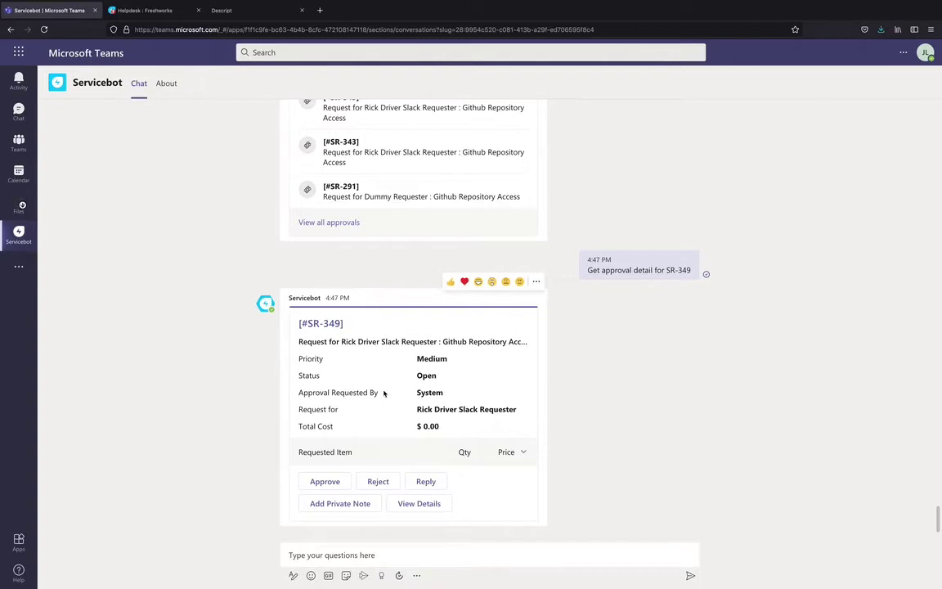
click(327, 483)
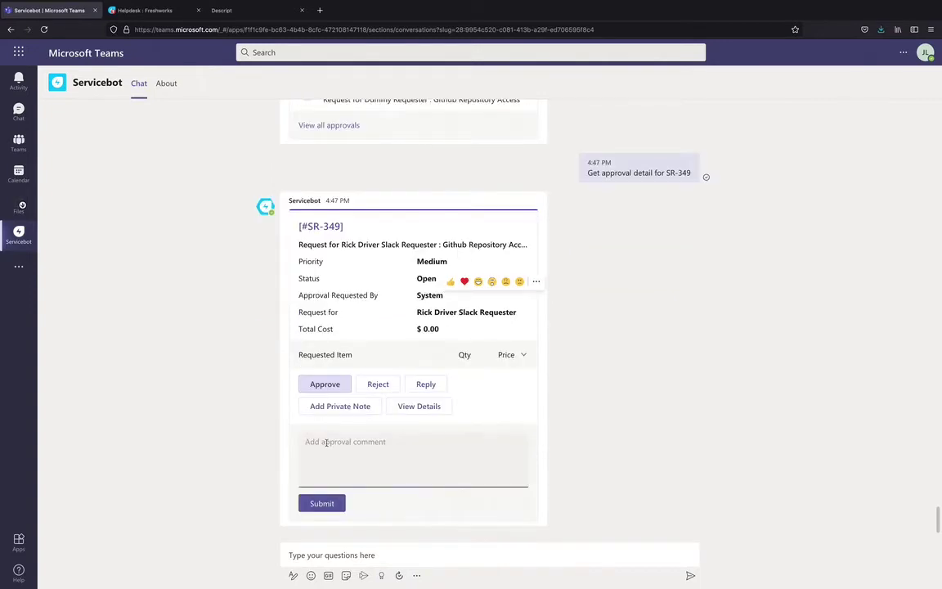
text(Approved.)
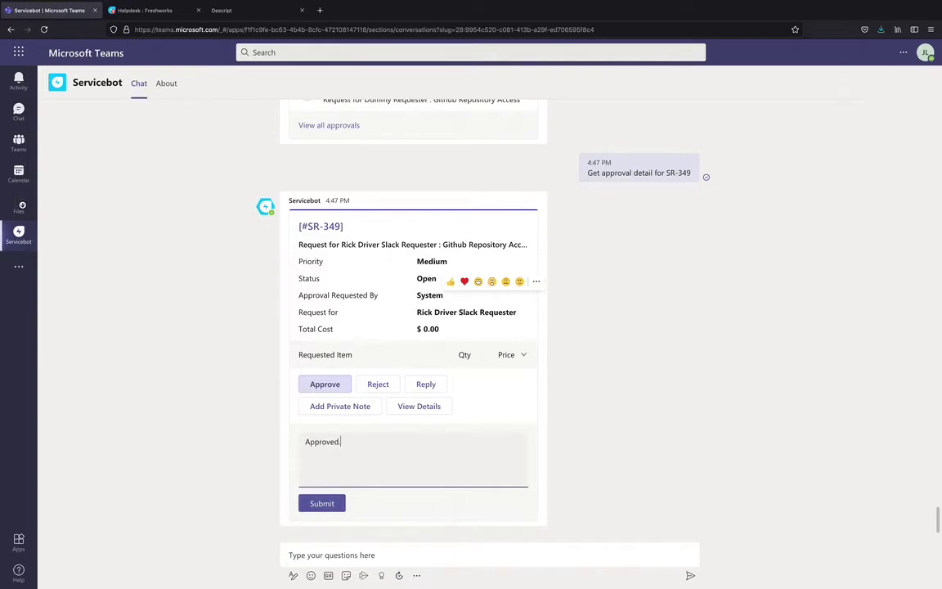
click(320, 503)
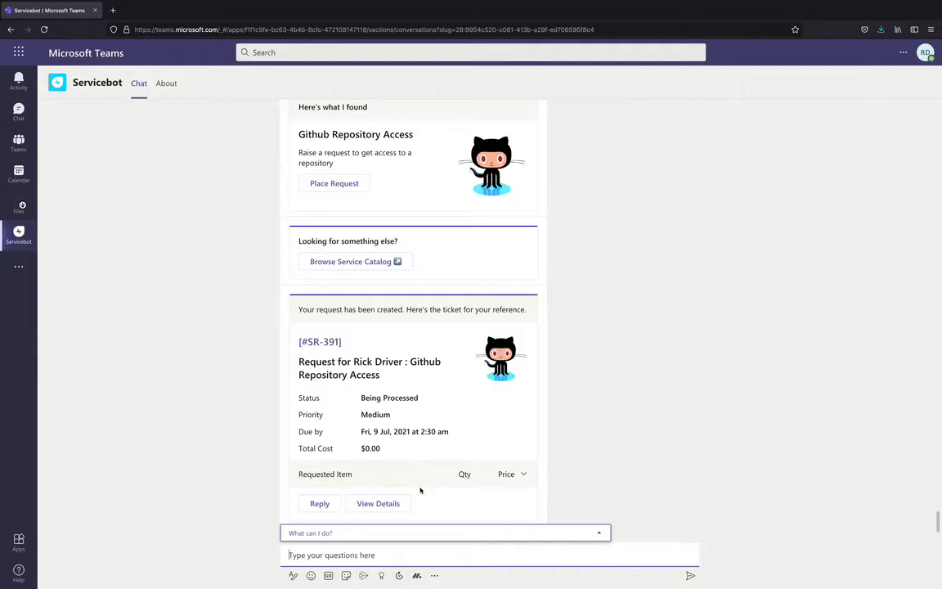
Send Servicebot the message 'need access to github repository'.
click(924, 54)
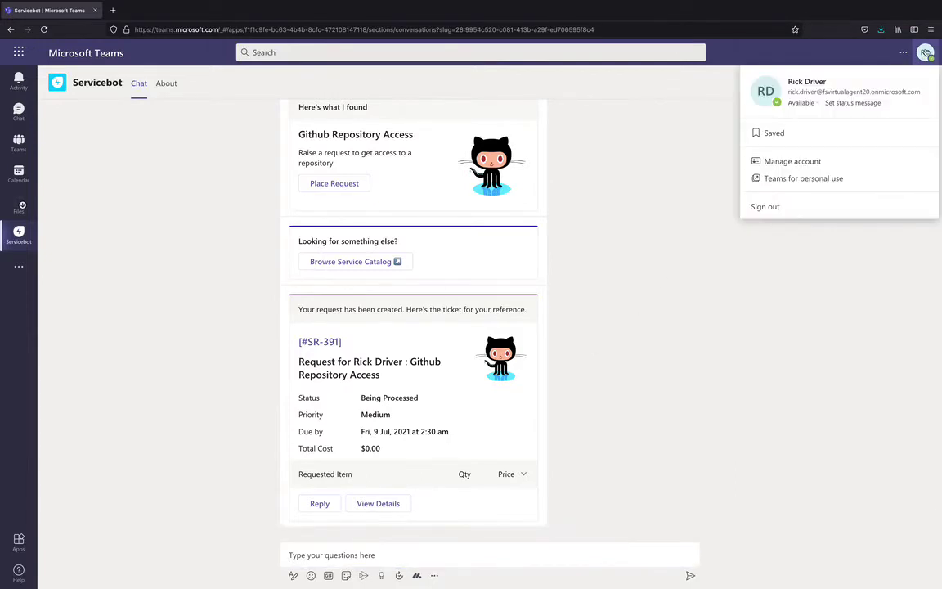
click(495, 553)
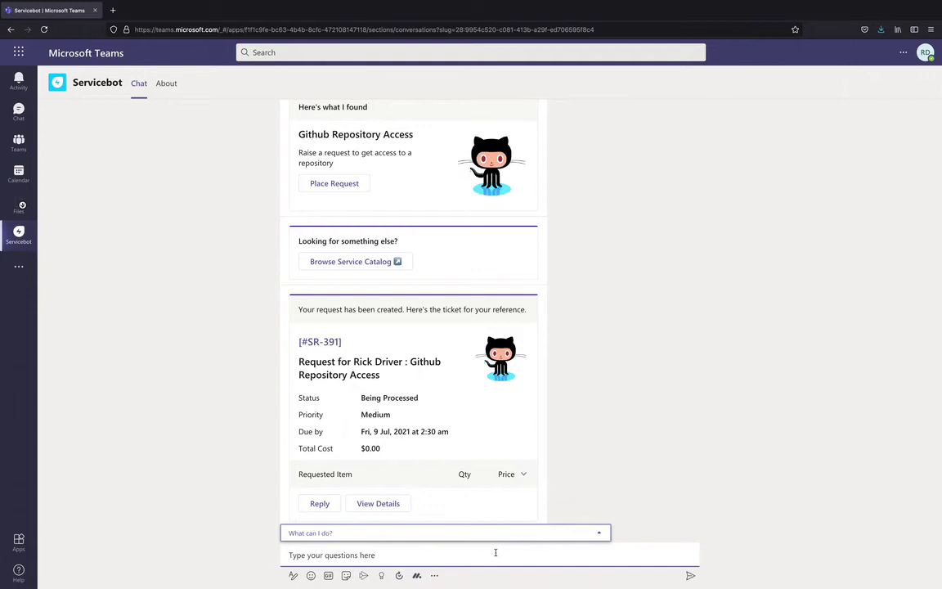
text(need access)
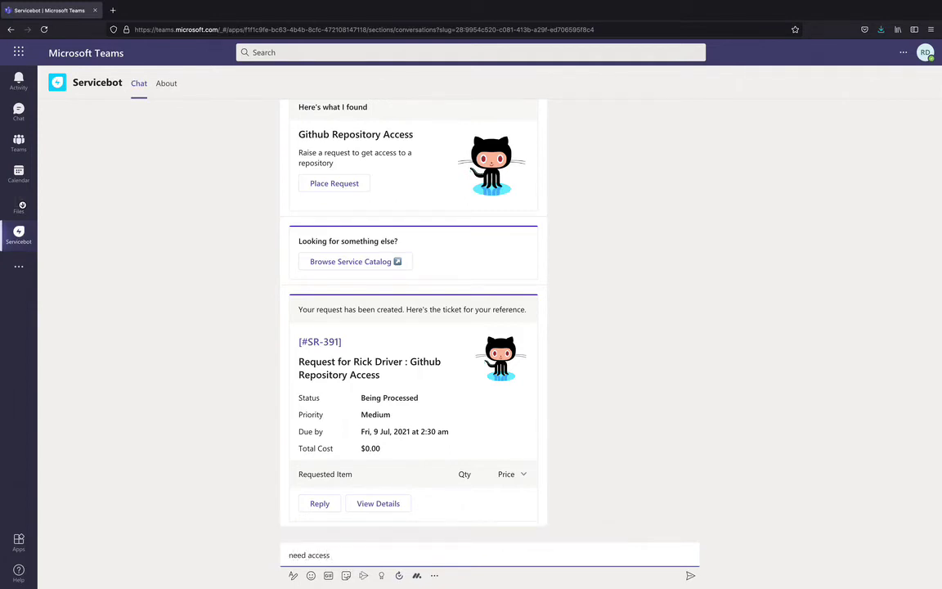
text( to github repository)
key(Return)
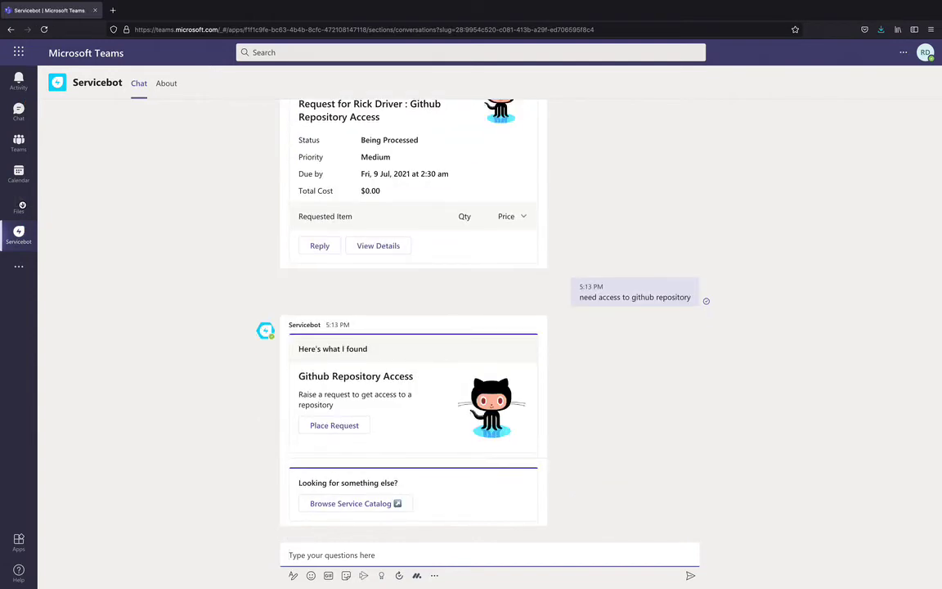
Place the Github Repository Access request for the Virtual Agent - MS Teams repository.
click(357, 428)
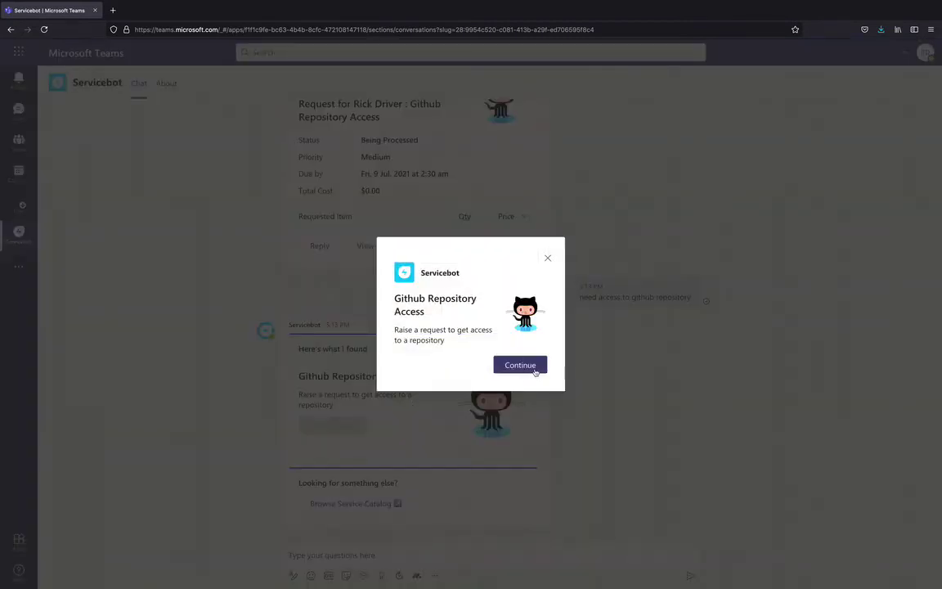
click(535, 370)
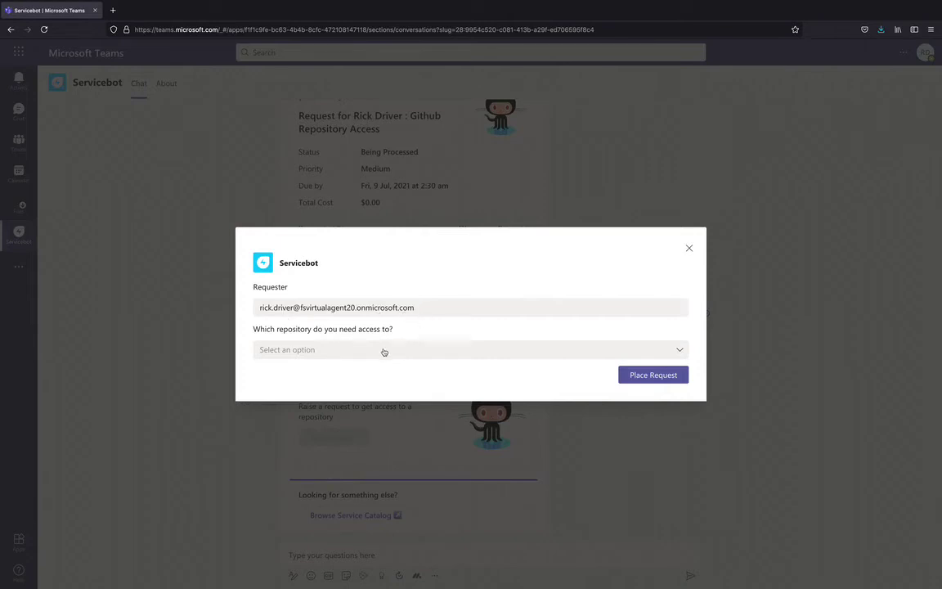
click(382, 351)
click(322, 395)
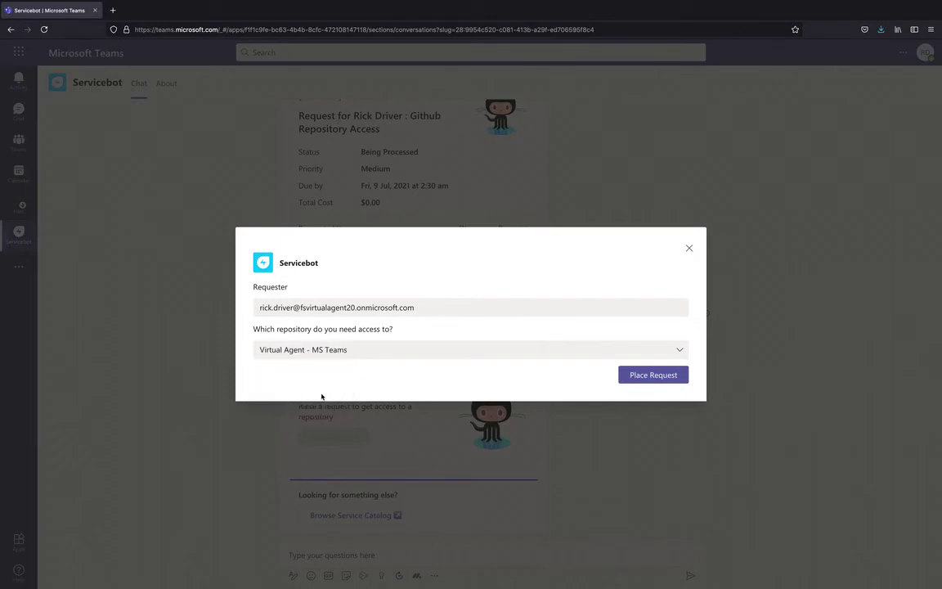
click(652, 378)
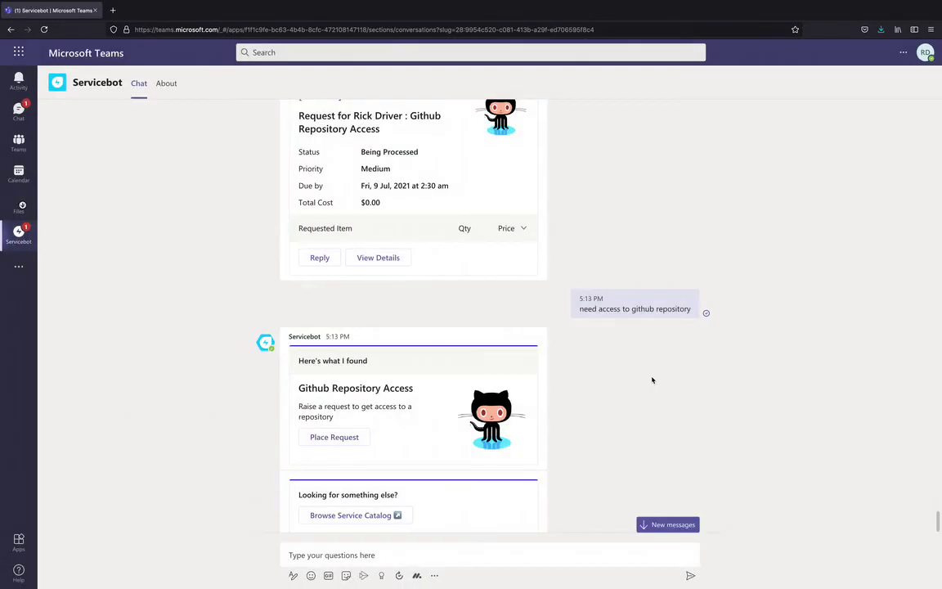
click(651, 526)
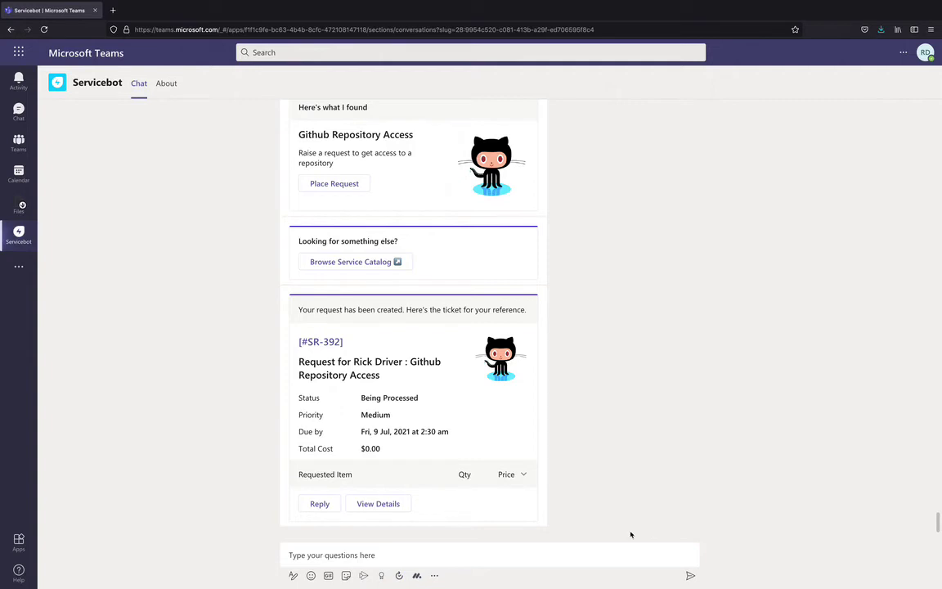
Send 'issue with vpn' to Servicebot and mark its VPN suggestions as helpful.
click(542, 555)
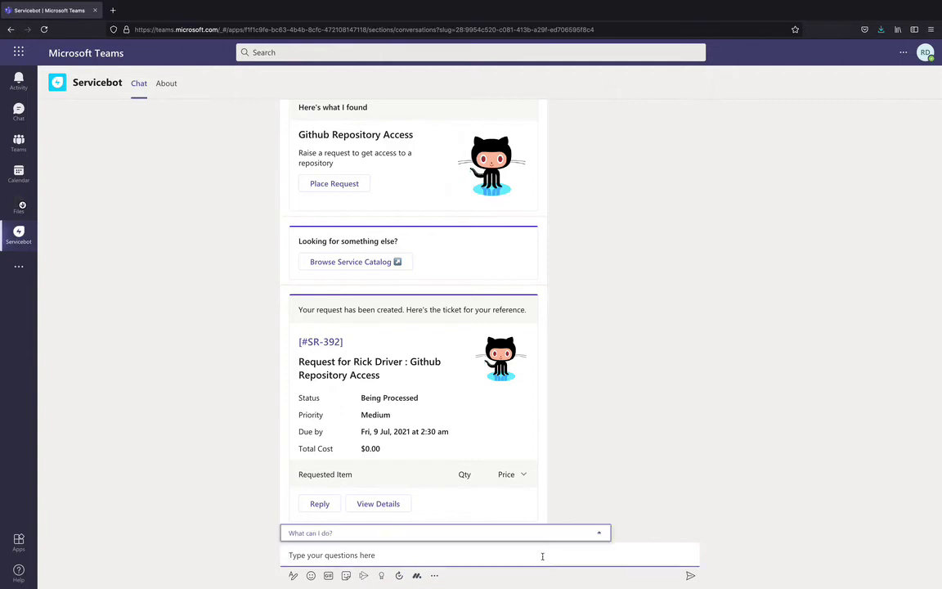
text(issue)
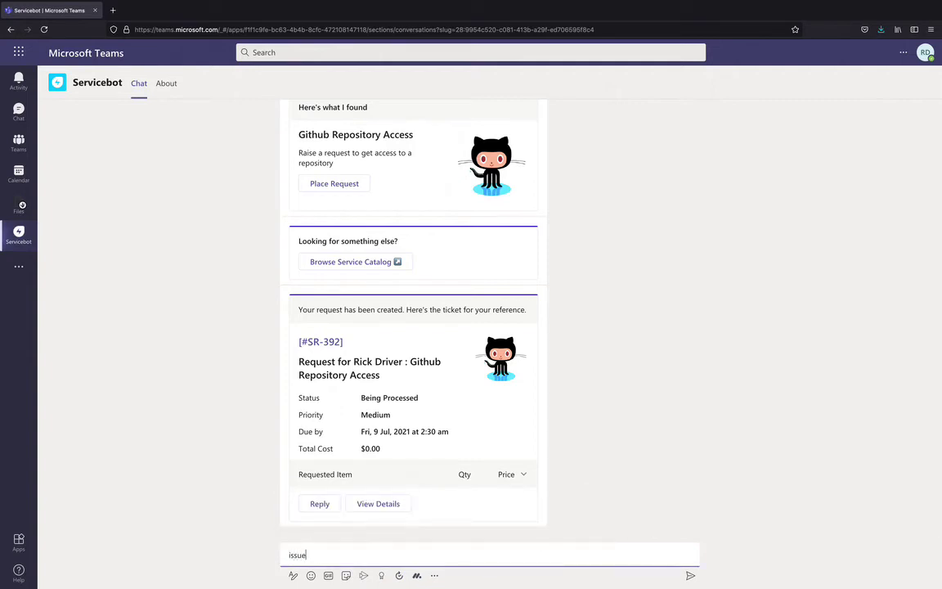
text( with vpn)
click(690, 575)
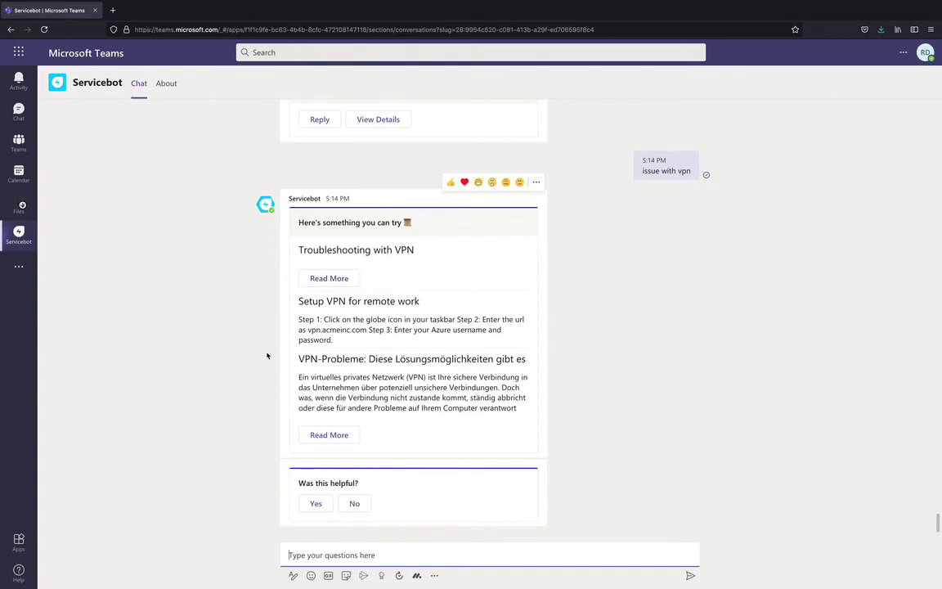
click(317, 510)
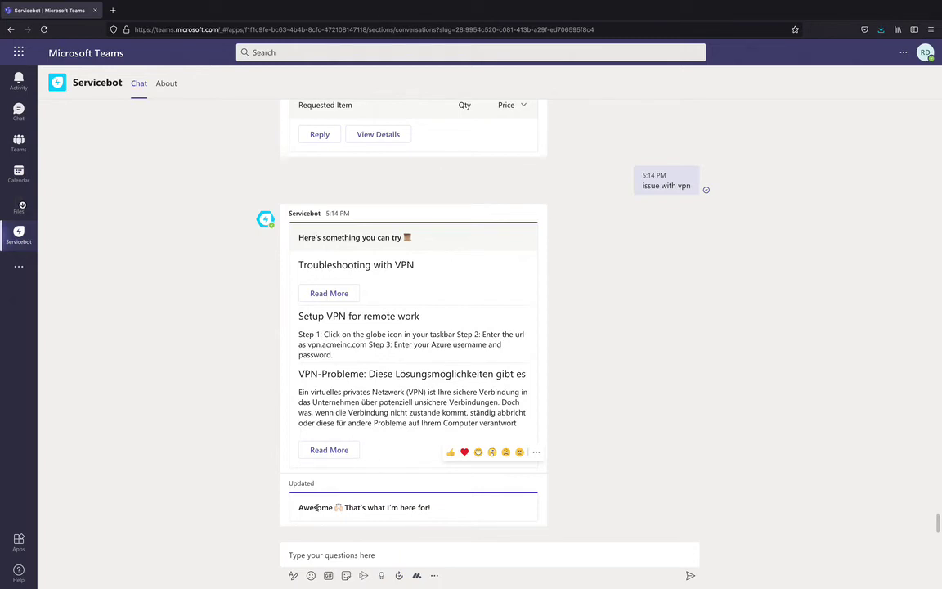
Send 'add me to the sales email dl' and start the Access to Email DL request.
click(315, 556)
text(a)
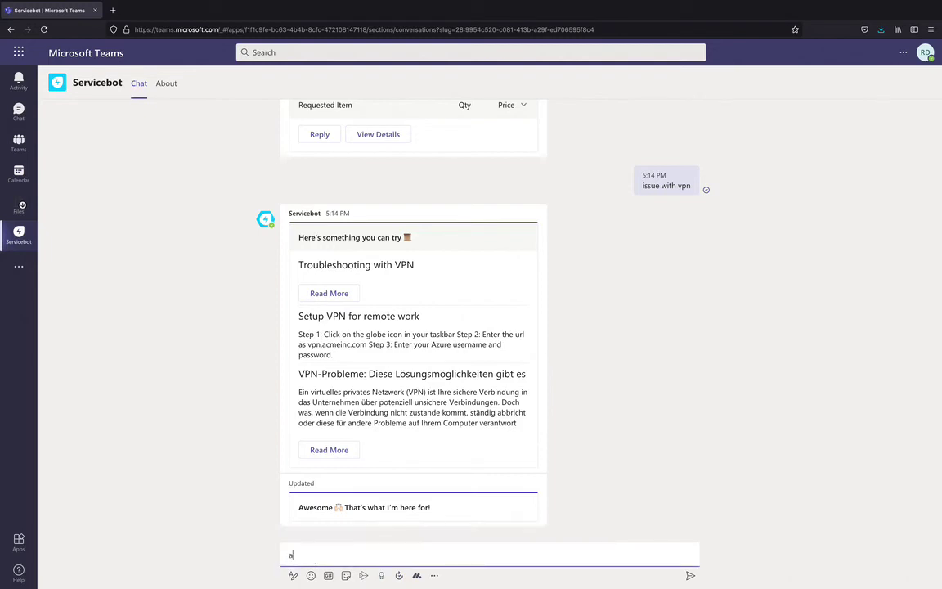
text(dd me to the sales email dl)
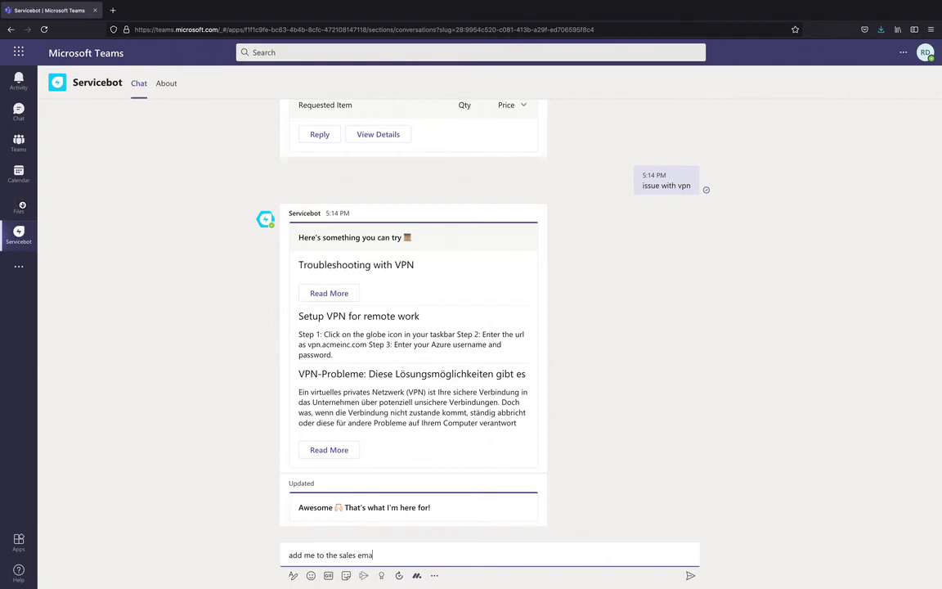
key(Return)
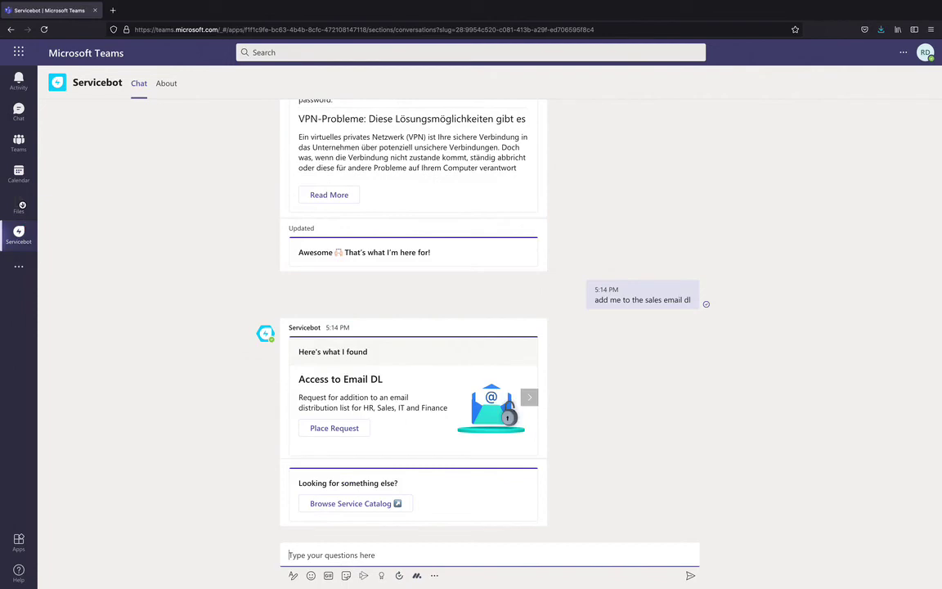
click(334, 428)
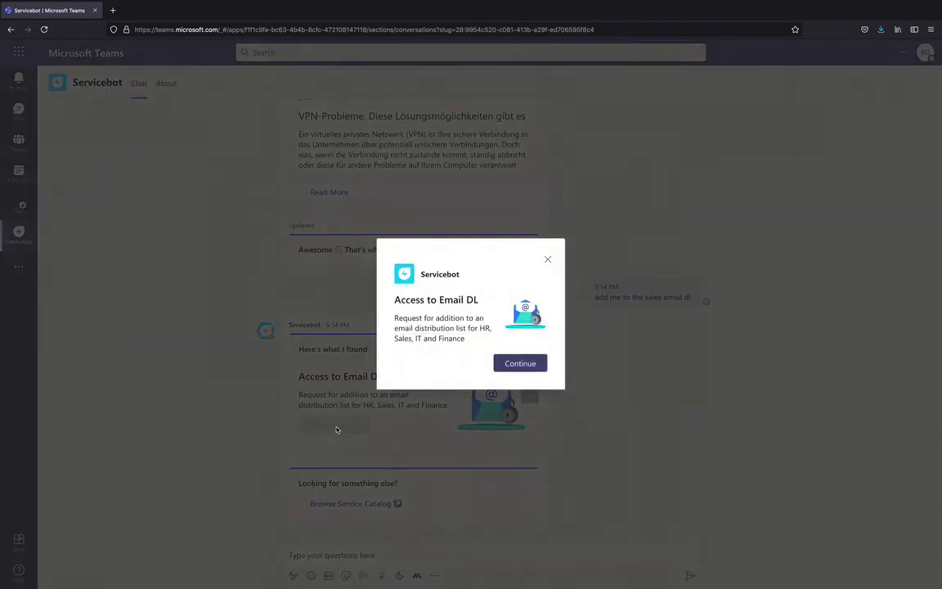
click(512, 365)
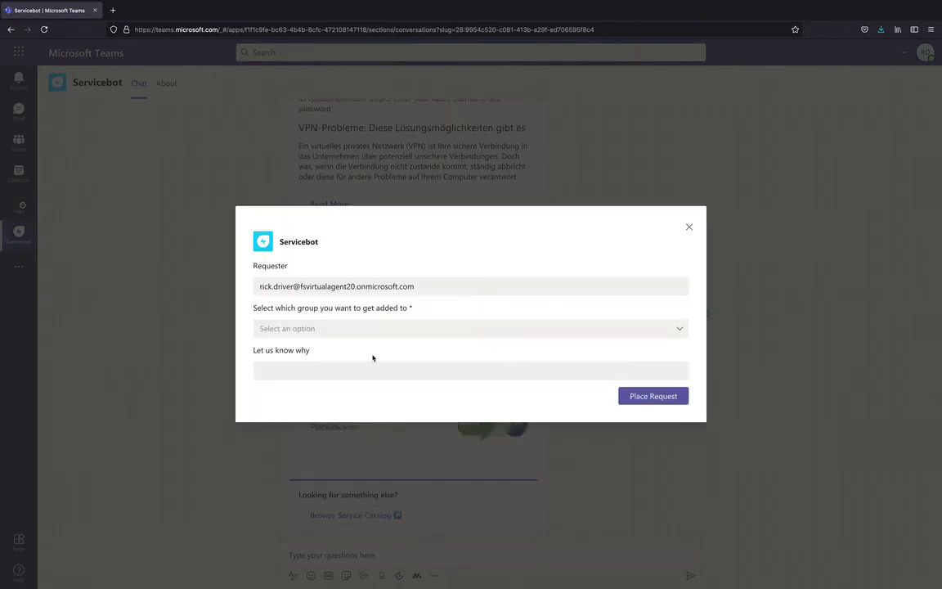
Choose the Sales group, give the reason 'Need access to sales news.', and submit.
click(455, 284)
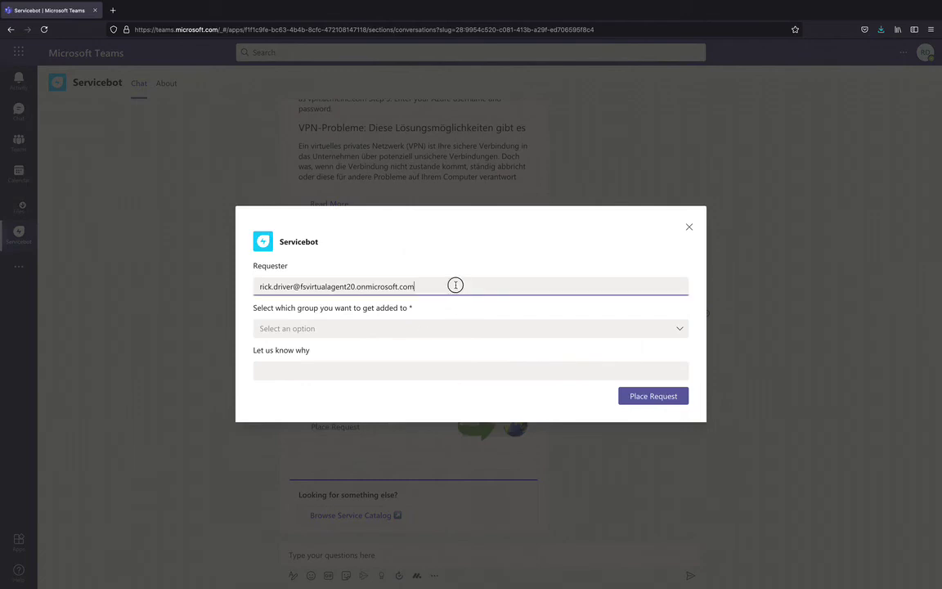
click(438, 330)
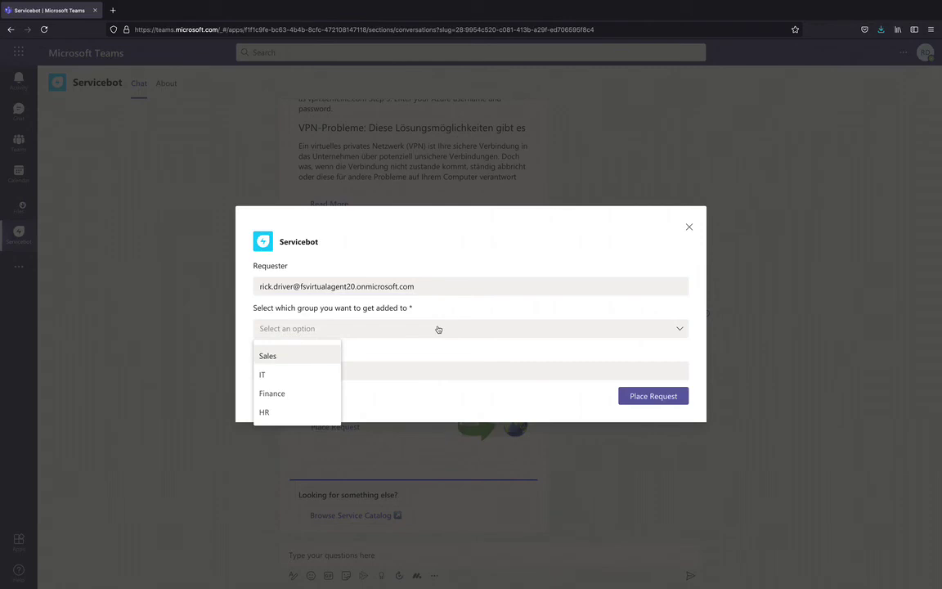
click(277, 358)
click(233, 374)
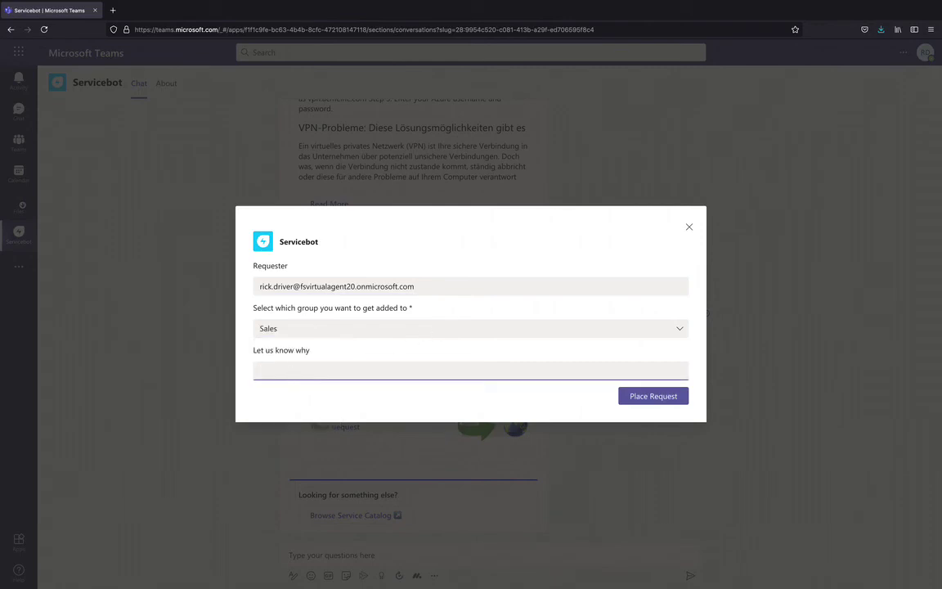
text(Need access to sales news.)
click(650, 397)
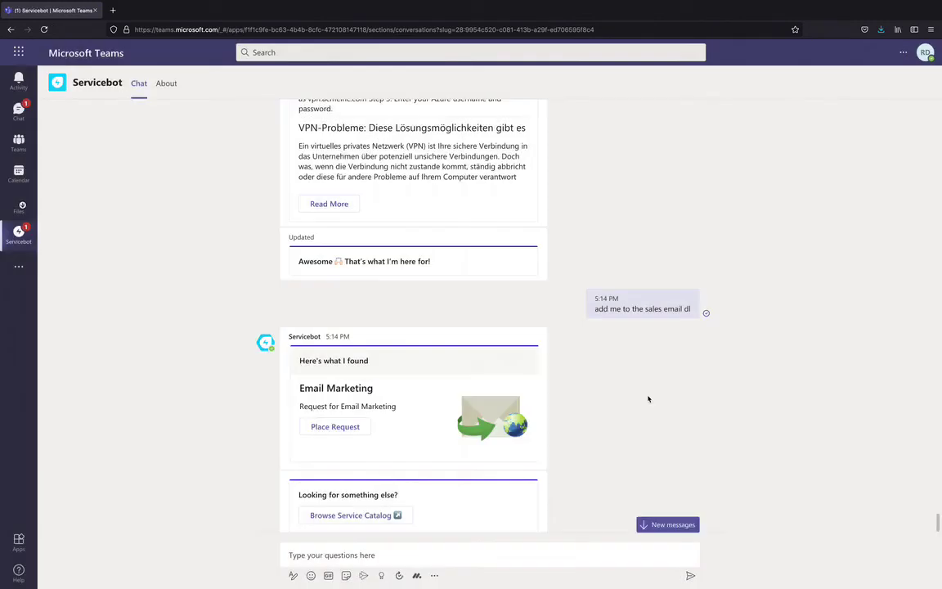
click(654, 525)
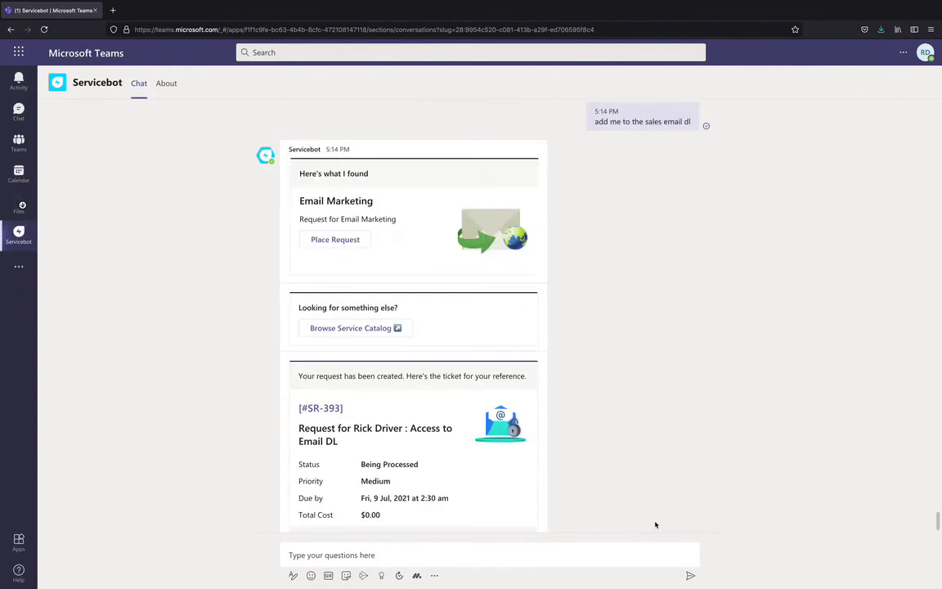